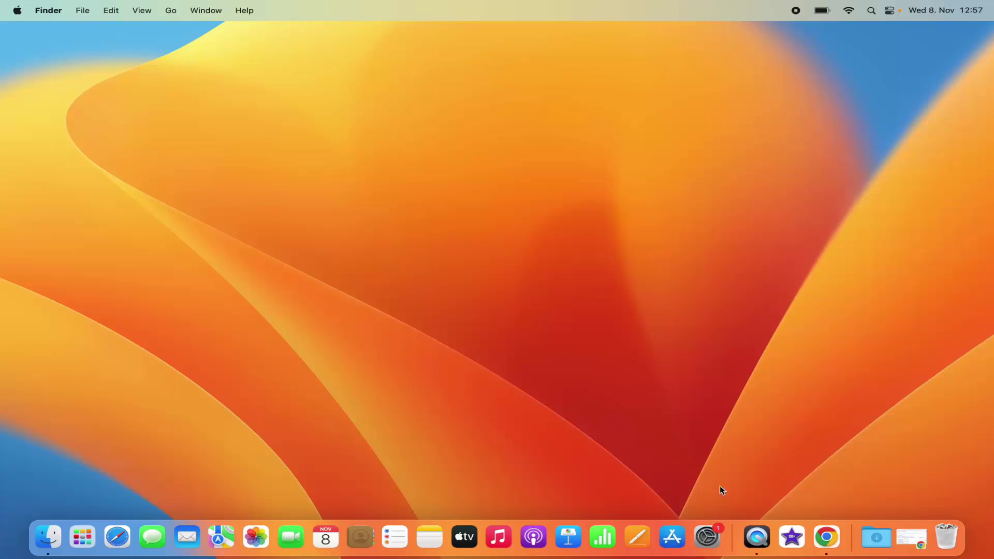
# - In Chrome, open the 'Official download of VLC media player' result from Google
pyautogui.click(825, 538)
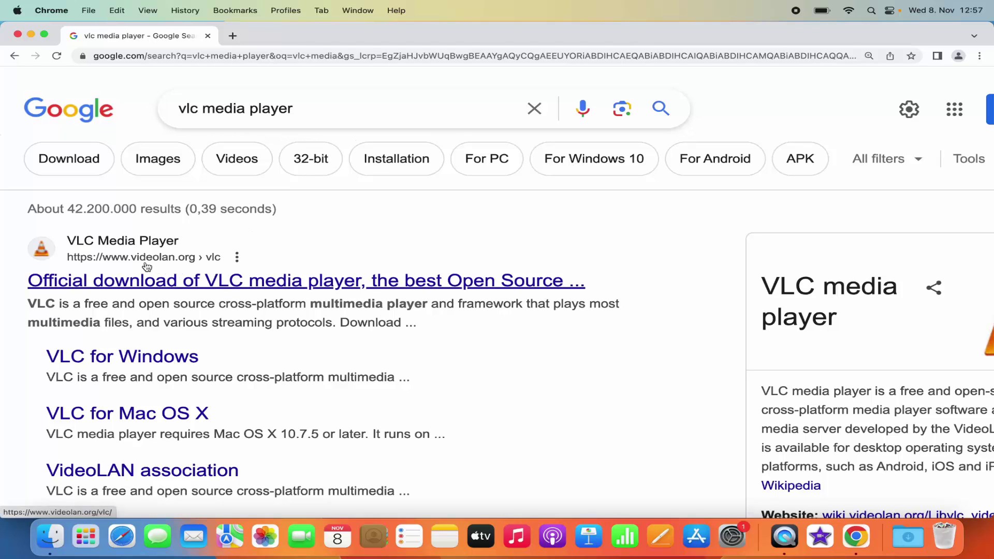
pyautogui.click(209, 283)
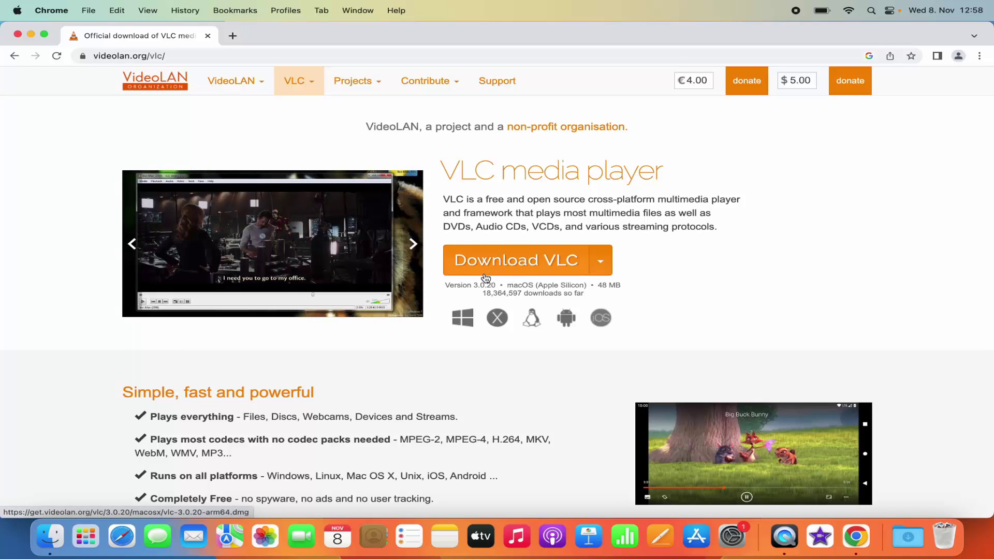
# - Download the vlc-3.0.20-arm64.dmg disk image and confirm it is done in recent downloads
pyautogui.click(536, 260)
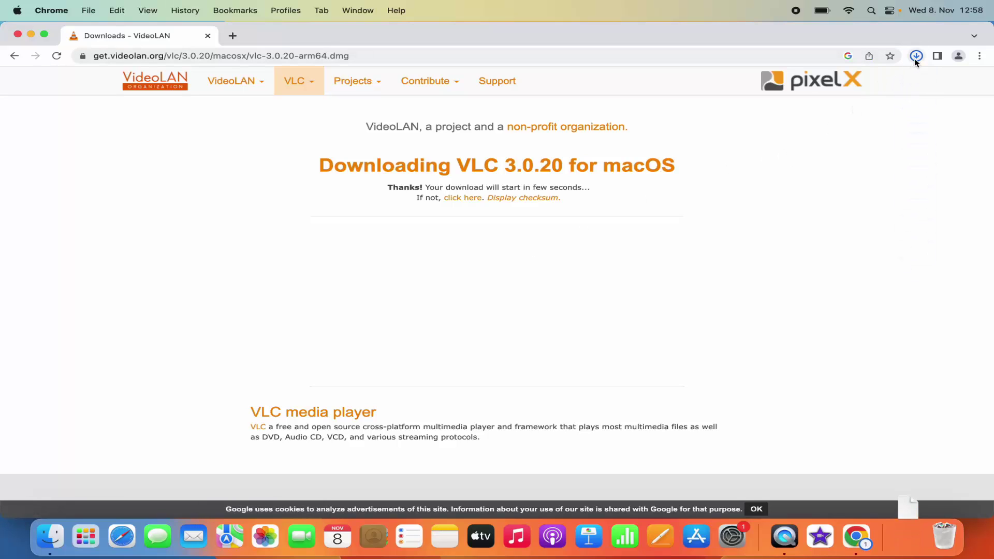
pyautogui.click(917, 56)
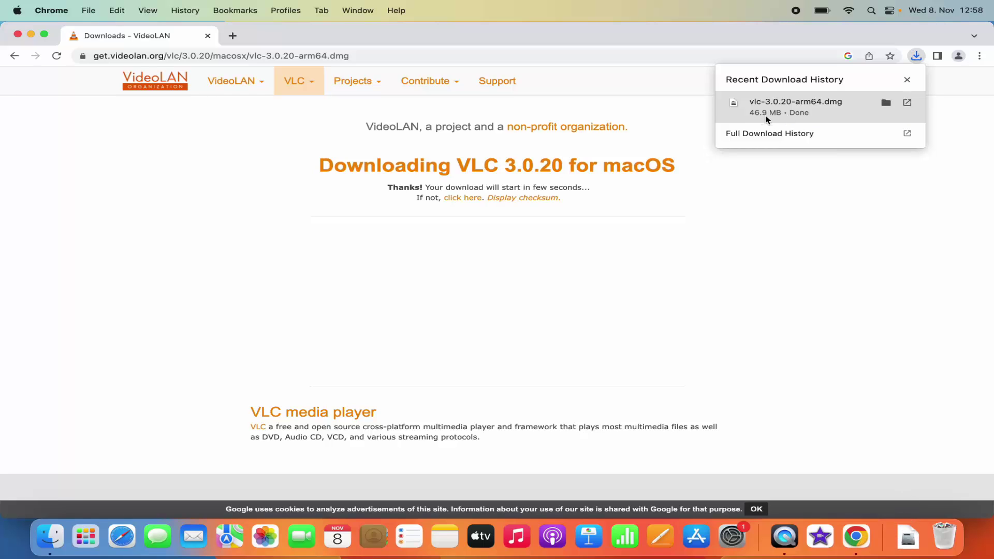
# - Open the downloaded VLC disk image, centre its installer window, and minimize Chrome
pyautogui.click(813, 111)
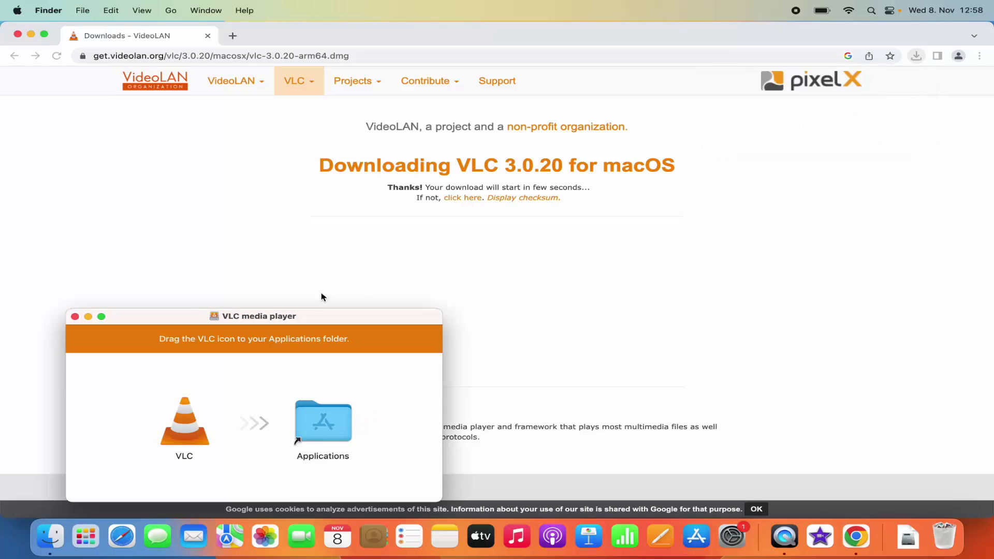
pyautogui.moveTo(305, 317); pyautogui.dragTo(570, 185)
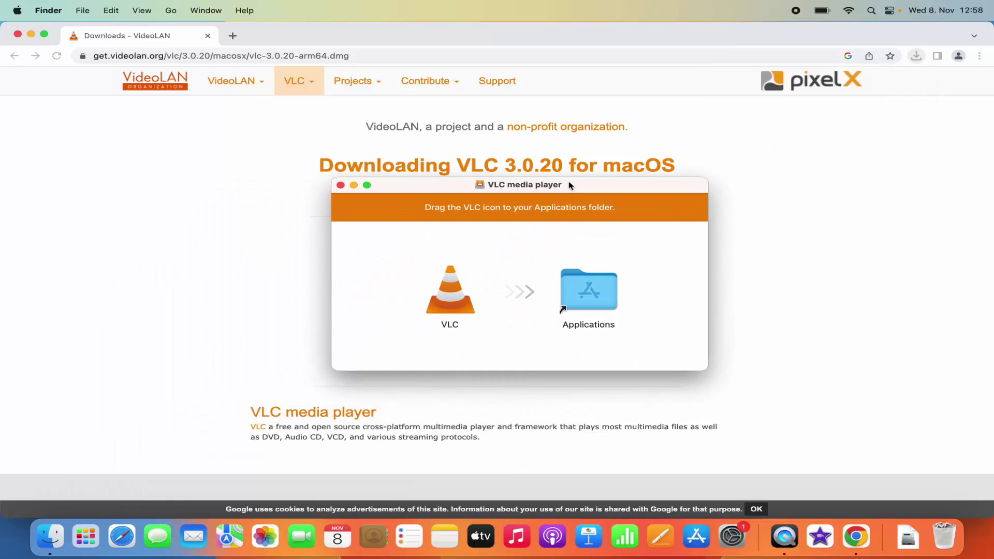
pyautogui.click(32, 35)
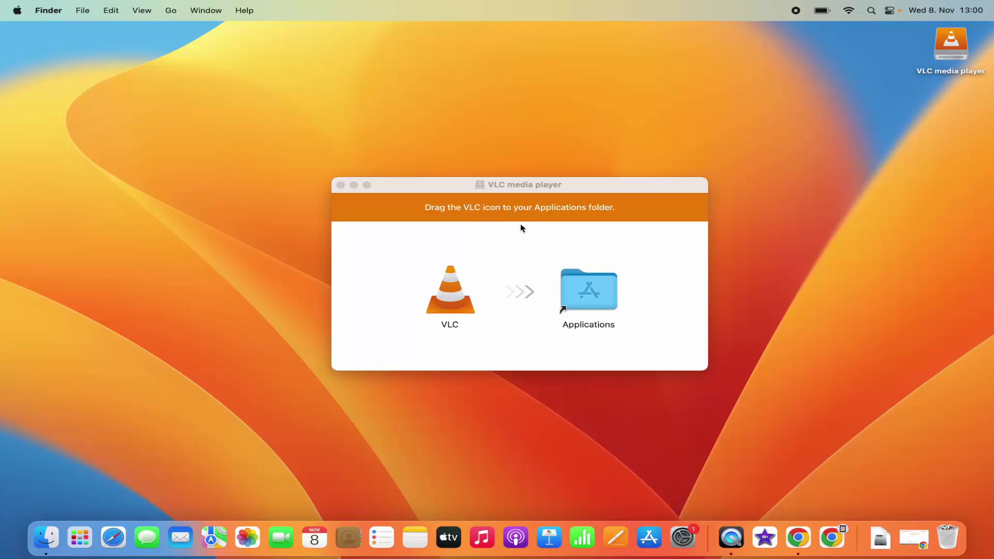
# - Copy the VLC app into the Applications folder by dragging it across
pyautogui.click(453, 297)
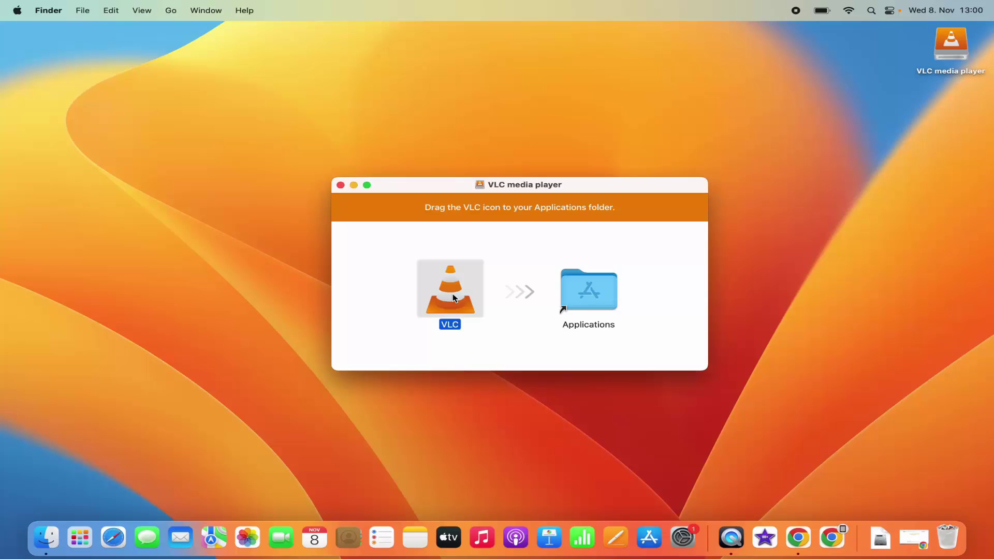
pyautogui.moveTo(453, 297); pyautogui.dragTo(618, 294)
pyautogui.click(580, 259)
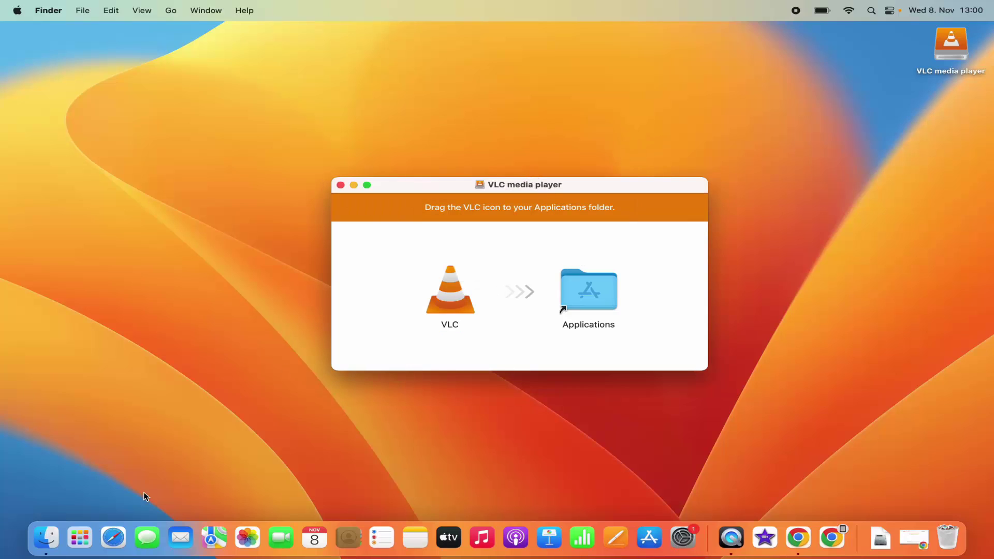
# - Check that VLC is in Finder's Applications folder, then show it in Launchpad
pyautogui.click(80, 541)
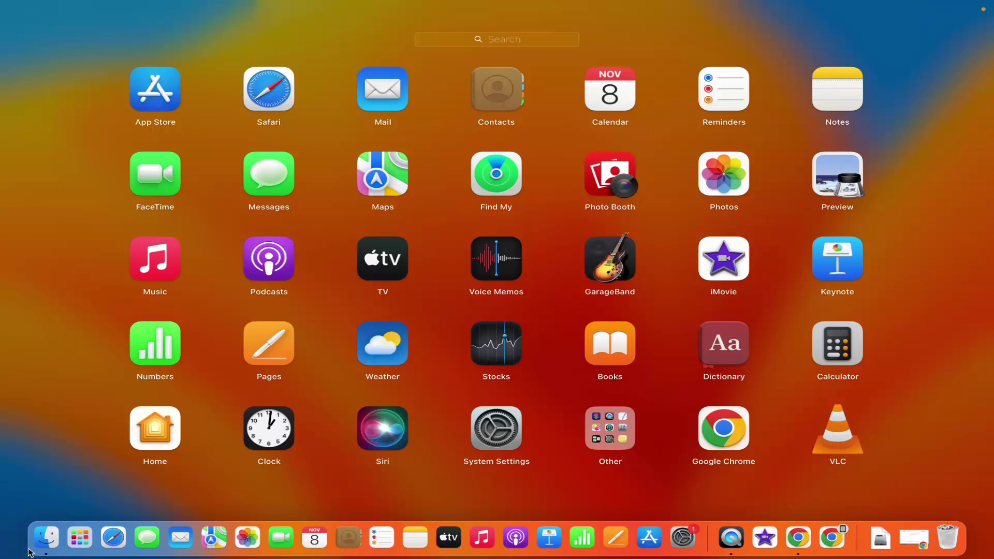
pyautogui.rightClick(46, 545)
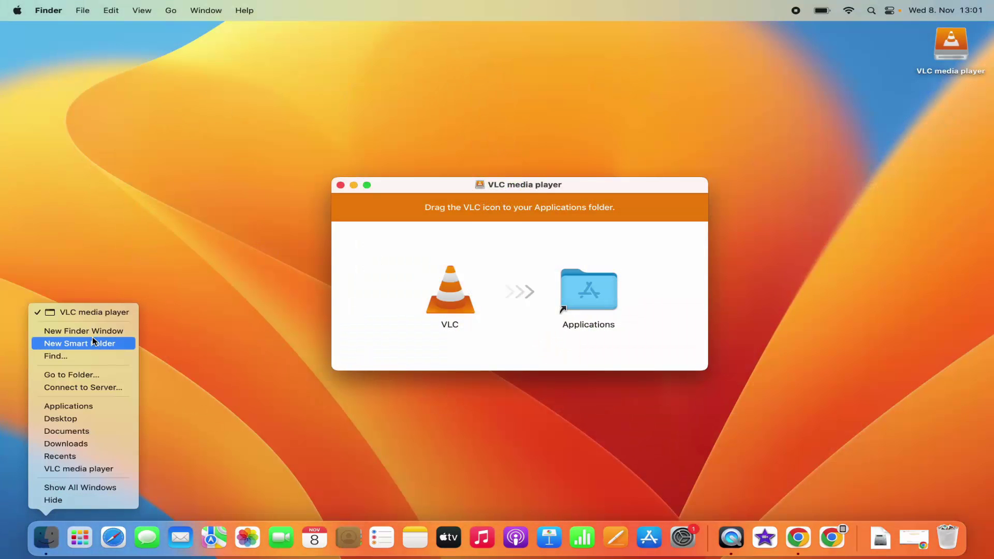
pyautogui.click(92, 331)
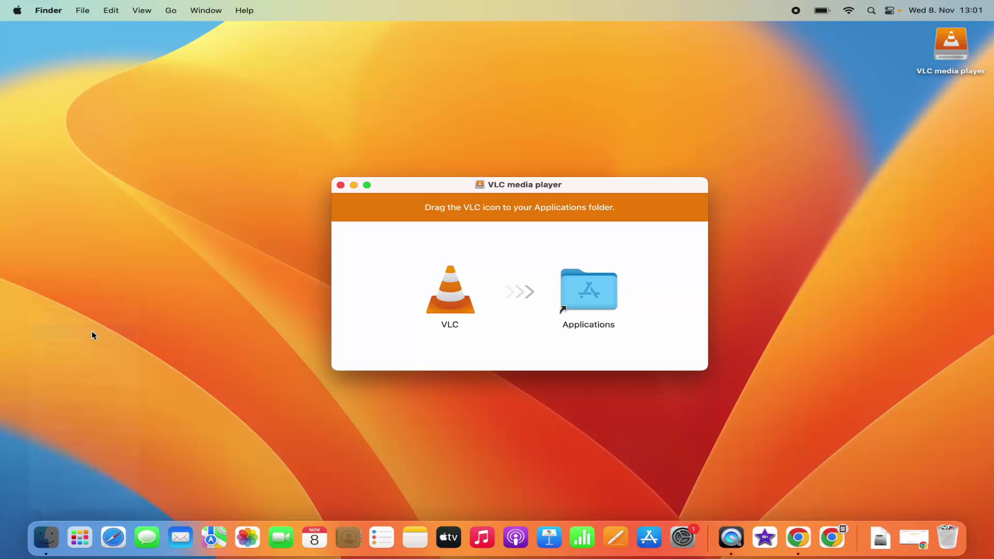
pyautogui.scroll(-6, 482, 227)
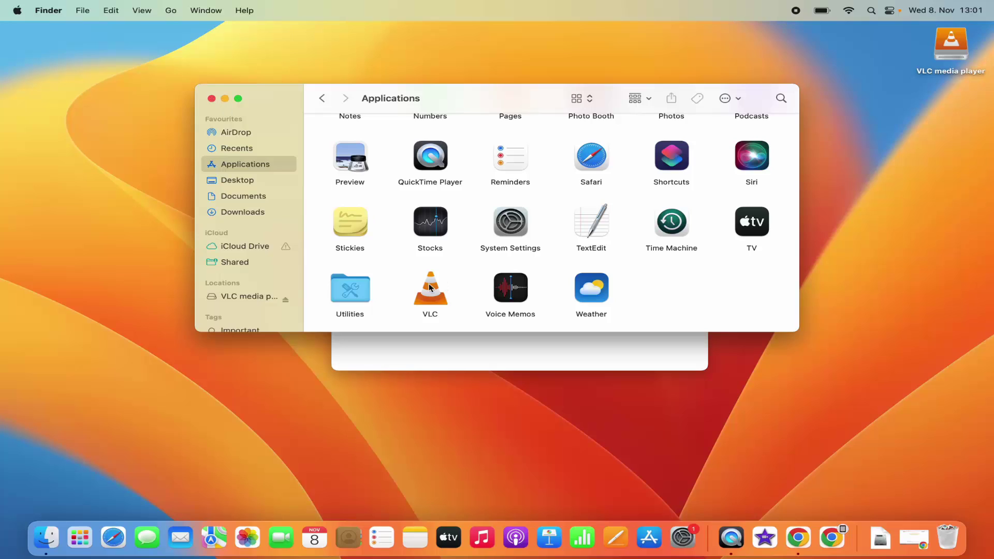
pyautogui.click(211, 99)
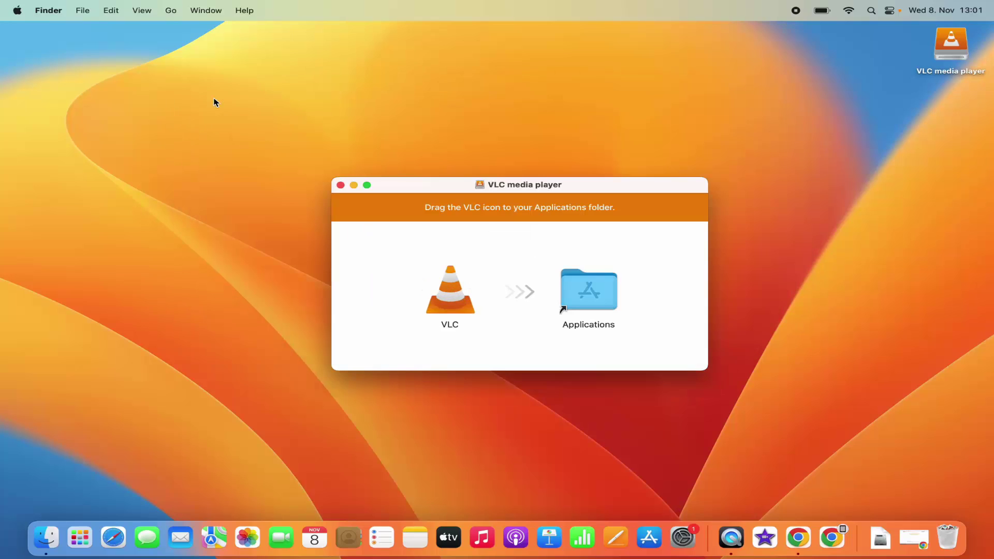
pyautogui.click(86, 547)
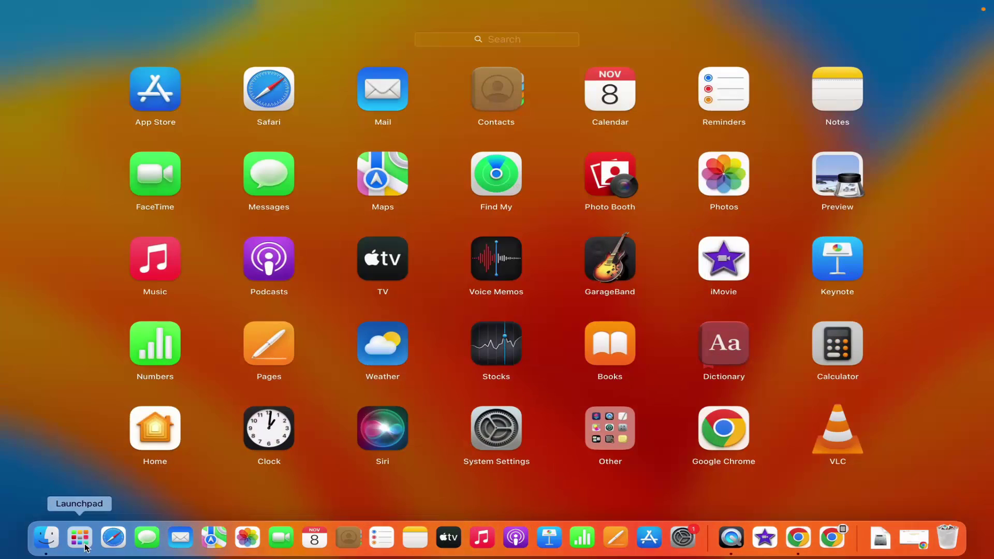
# - Launch VLC, decline online metadata lookup with 'No, Thanks', and maximize its playlist window
pyautogui.click(842, 446)
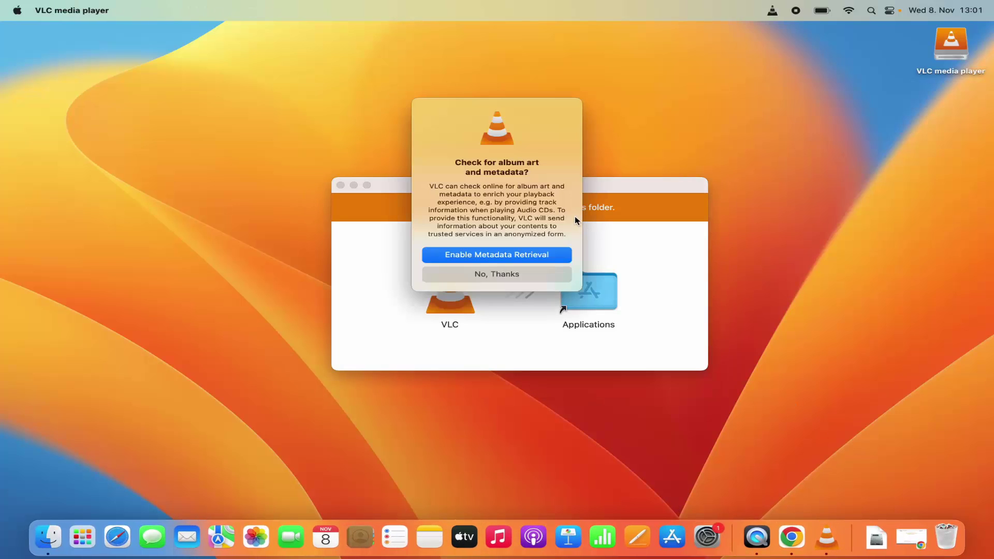
pyautogui.click(354, 185)
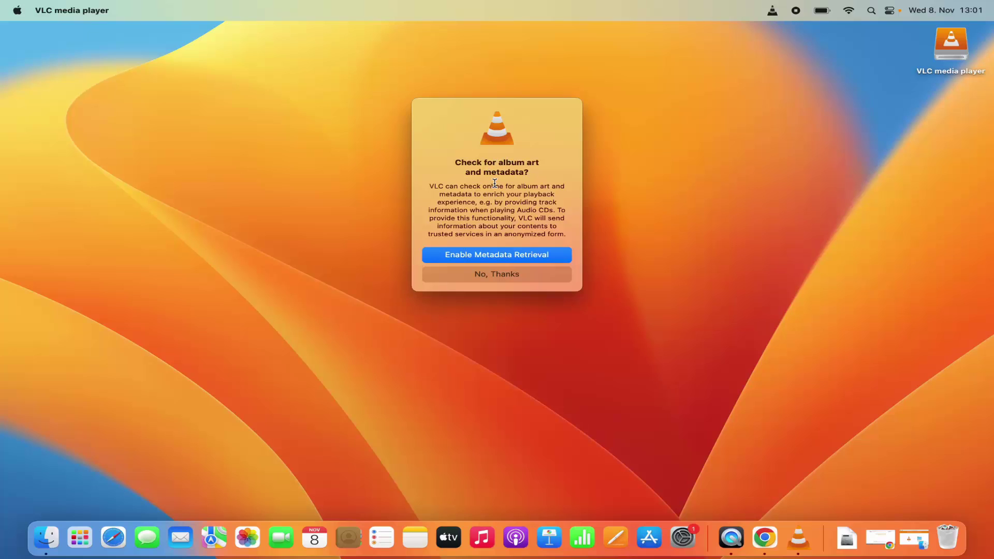
pyautogui.click(489, 278)
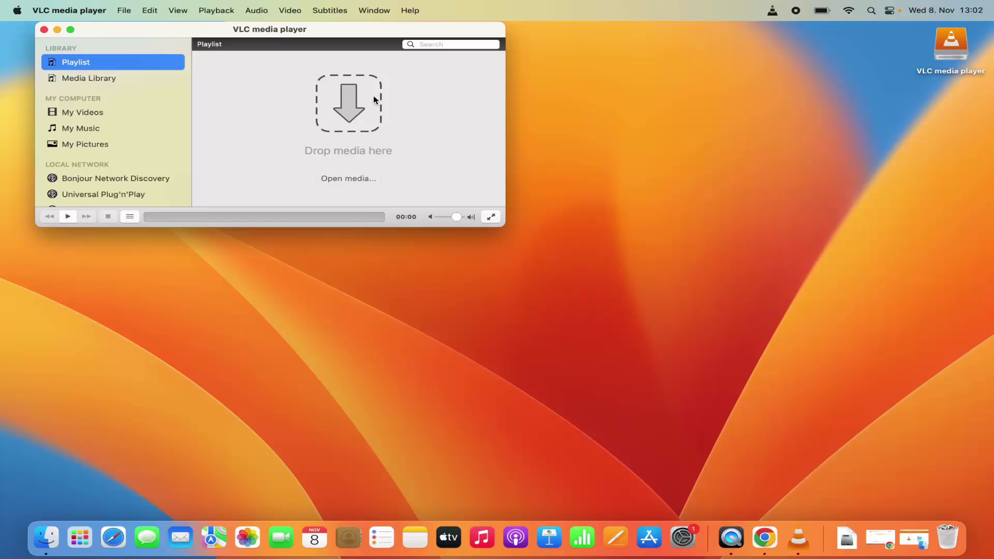
pyautogui.doubleClick(354, 32)
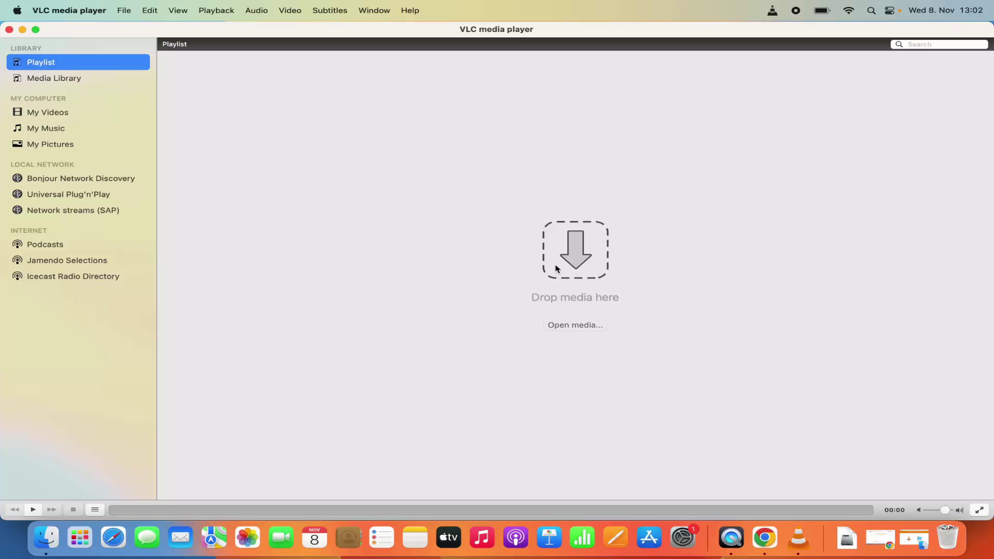
pyautogui.click(50, 544)
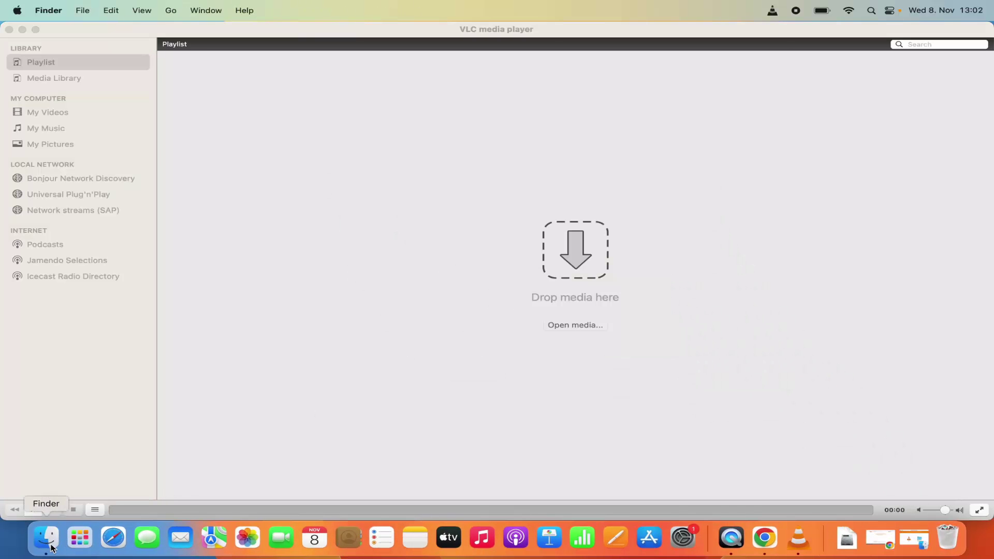
# - Drop 'Install google chrome on Mac book pro.mov' from Documents into VLC's playlist
pyautogui.rightClick(50, 543)
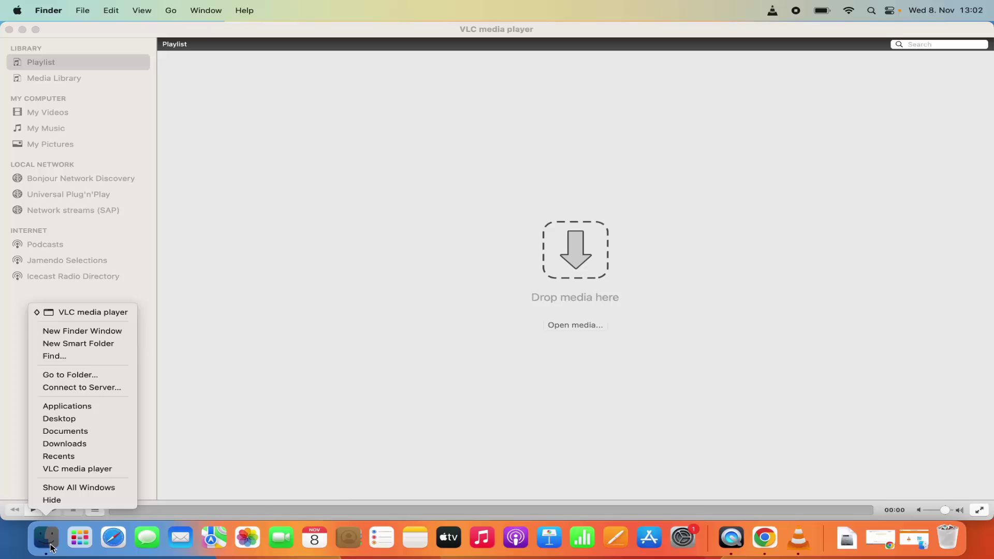
pyautogui.click(73, 331)
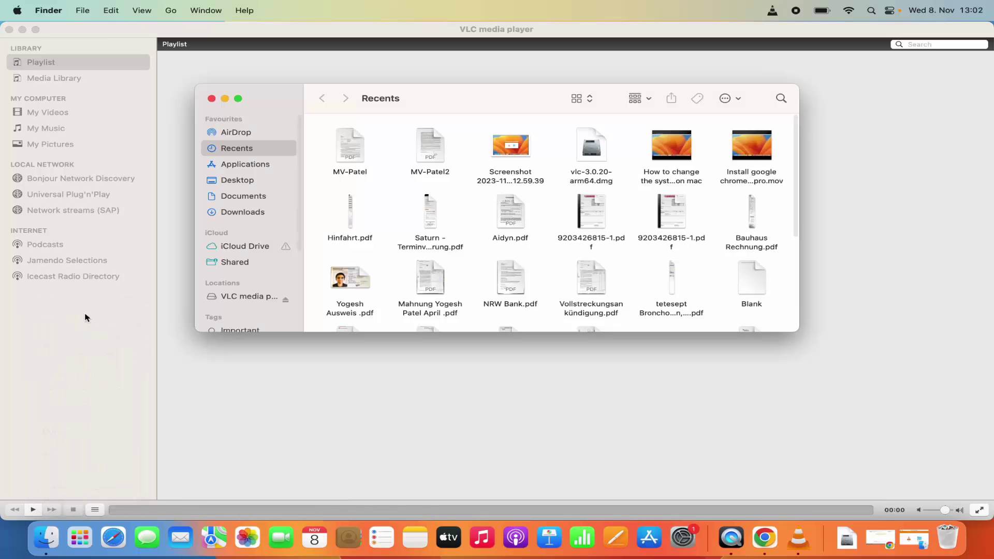
pyautogui.click(238, 196)
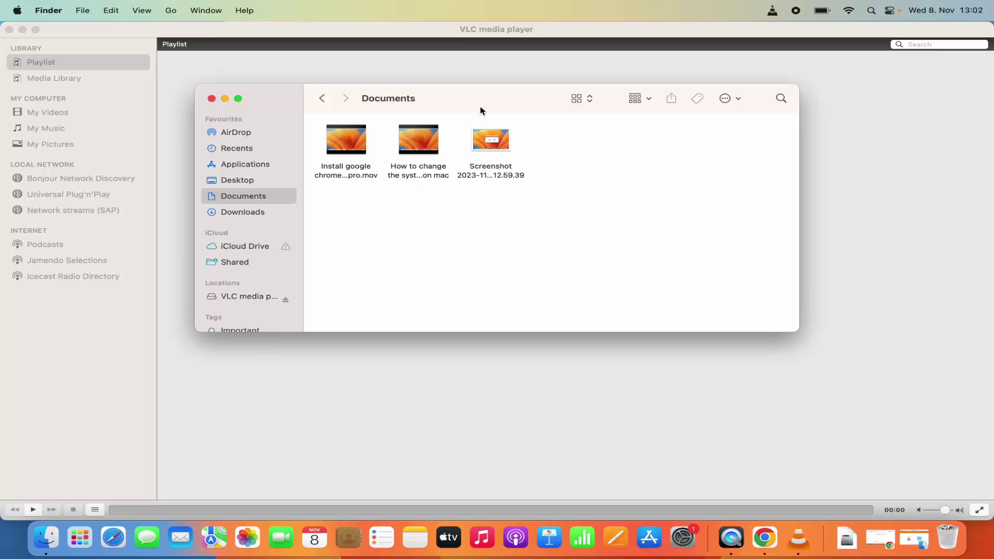
pyautogui.moveTo(480, 99); pyautogui.dragTo(641, 271)
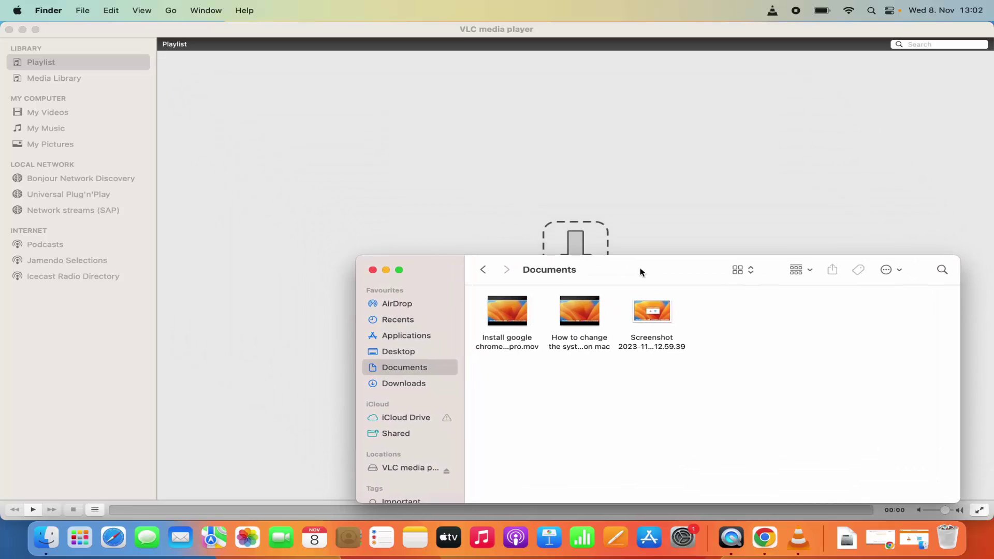
pyautogui.moveTo(508, 311); pyautogui.dragTo(534, 182)
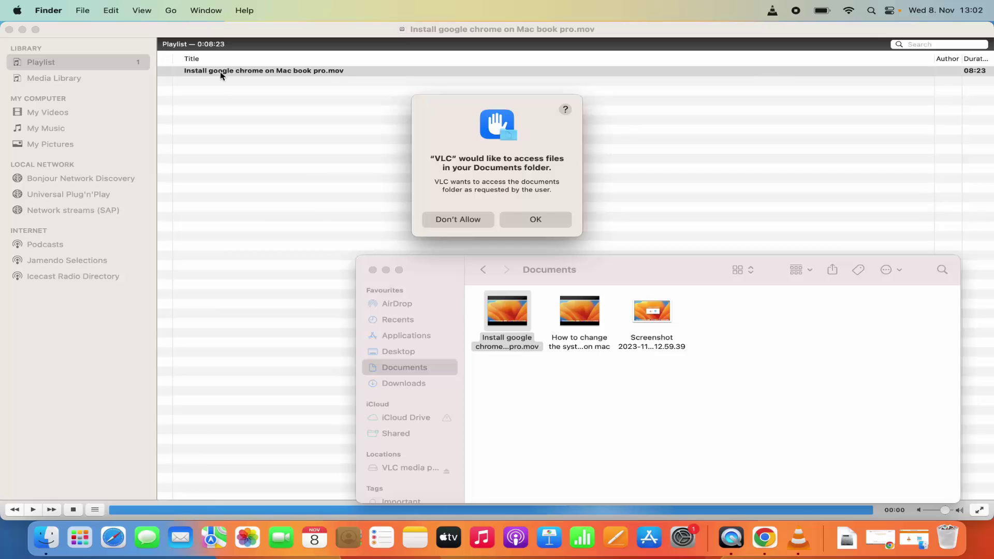
# - Allow VLC access to Documents, pause the movie at 00:06, and close the player window
pyautogui.click(527, 220)
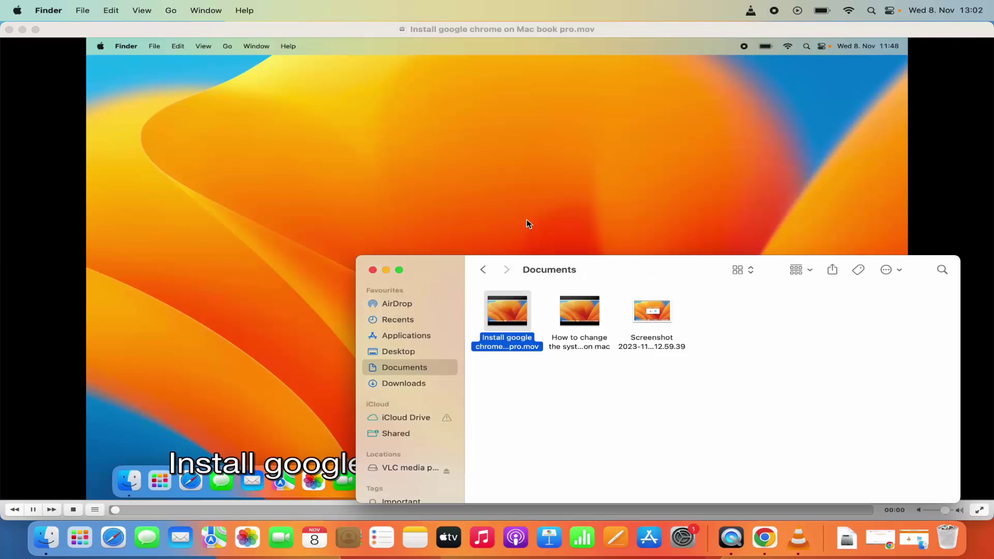
pyautogui.click(527, 219)
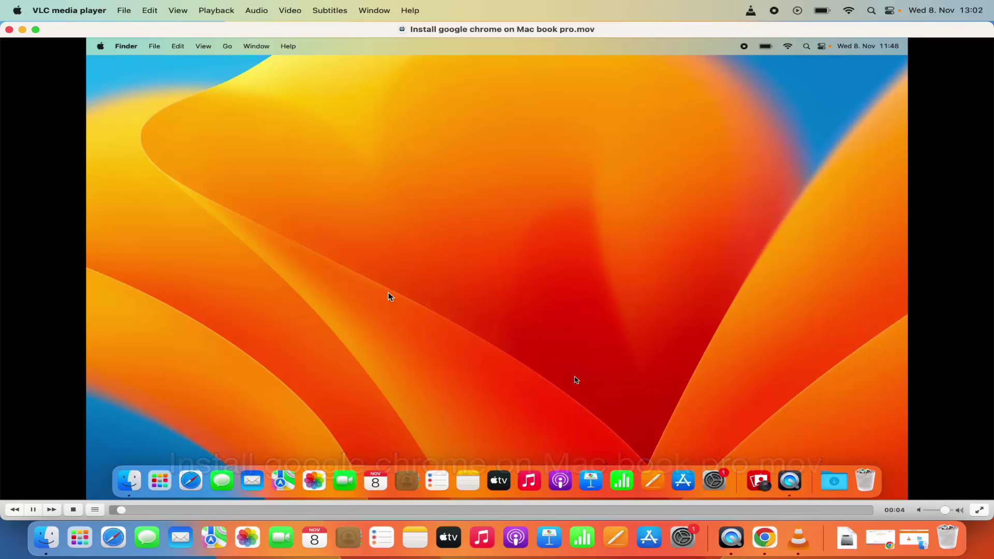
pyautogui.click(34, 511)
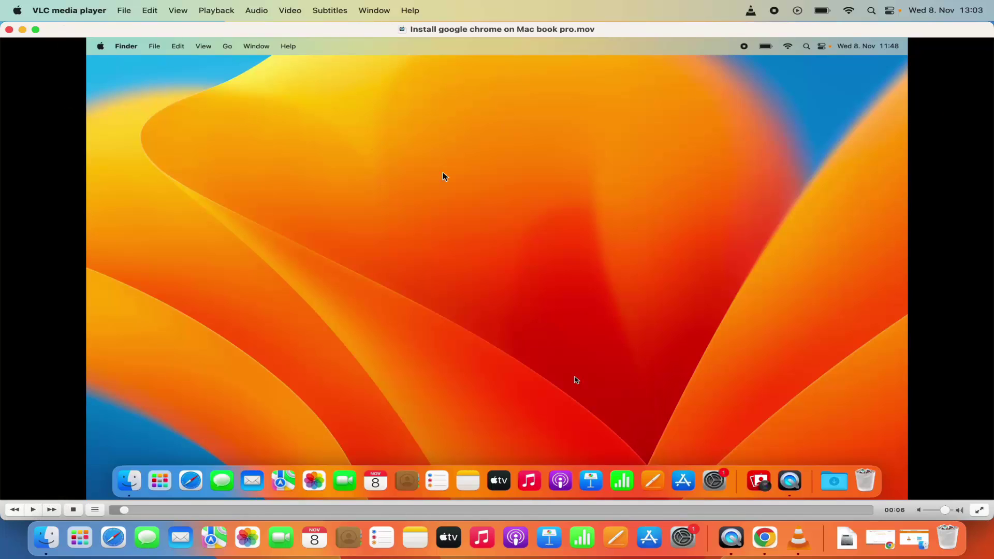
pyautogui.doubleClick(567, 31)
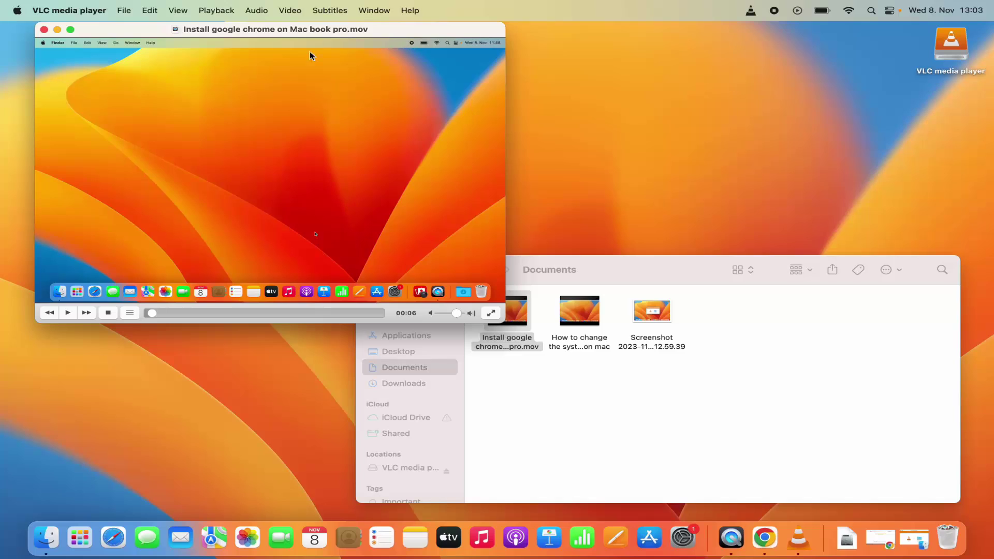
pyautogui.click(44, 30)
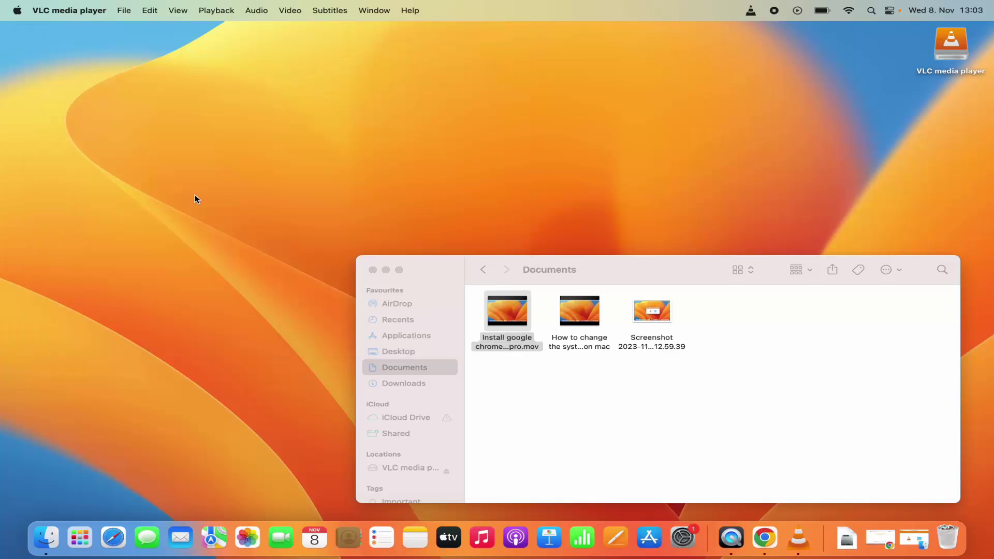
# - Open 'Install google chrome on Mac book pro.mov' with VLC from Finder's Open With menu
pyautogui.click(606, 269)
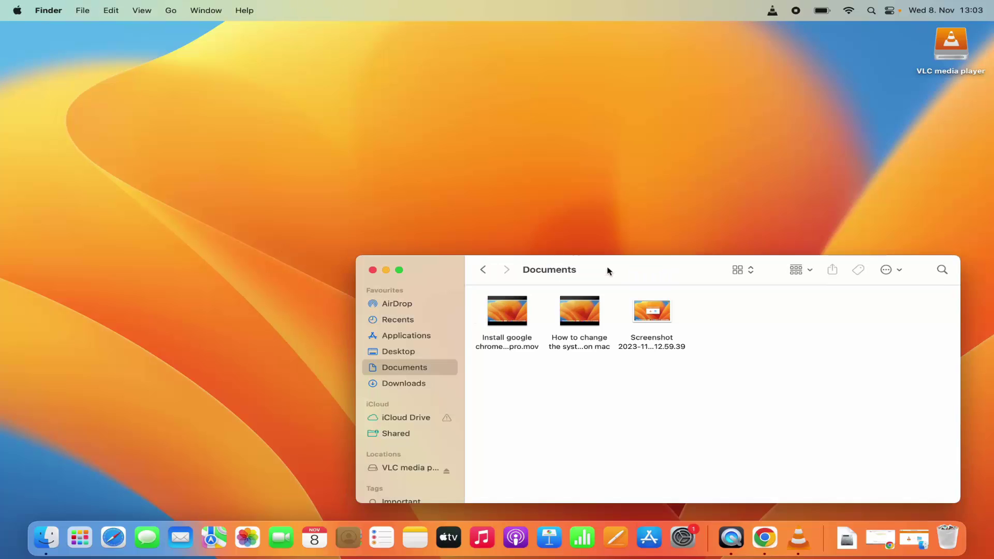
pyautogui.moveTo(606, 270); pyautogui.dragTo(499, 154)
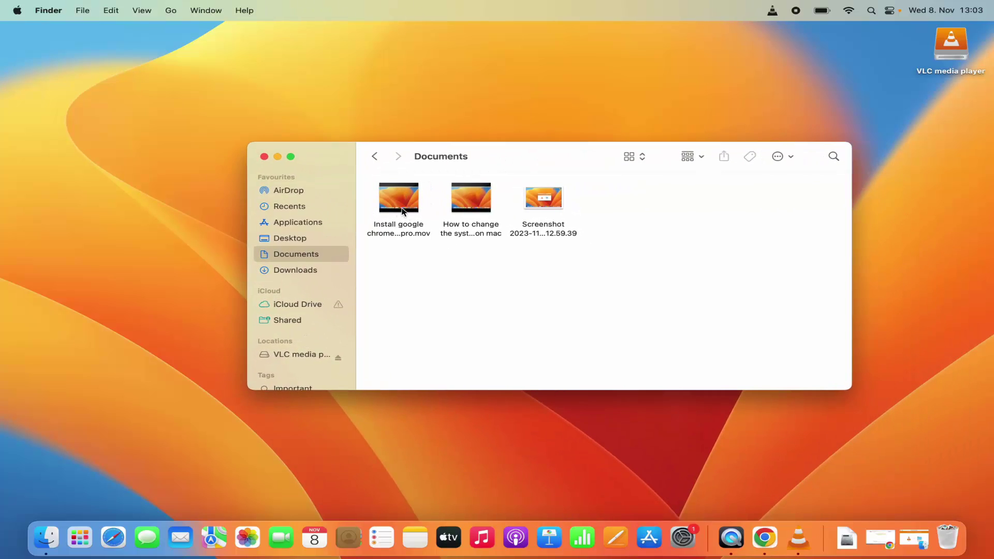
pyautogui.click(398, 227)
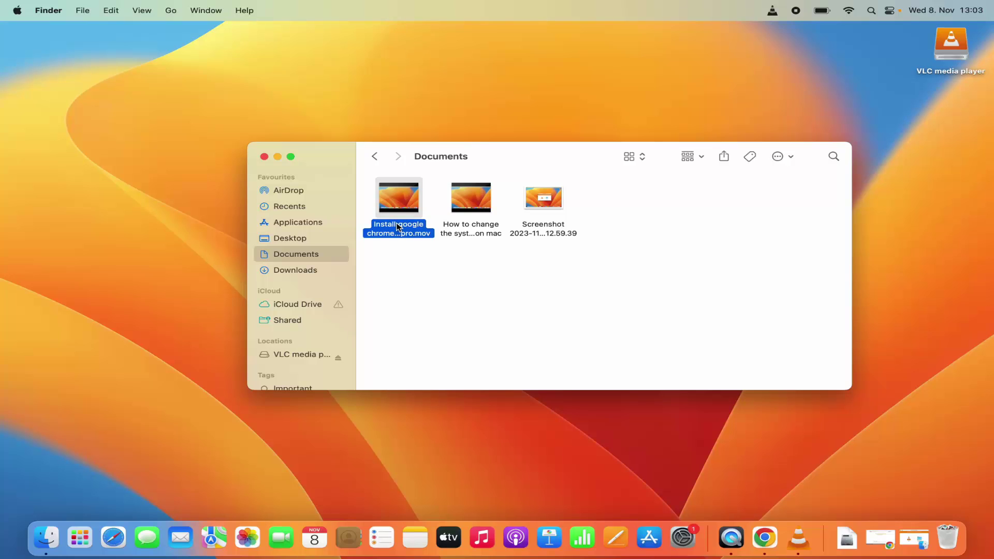
pyautogui.rightClick(399, 226)
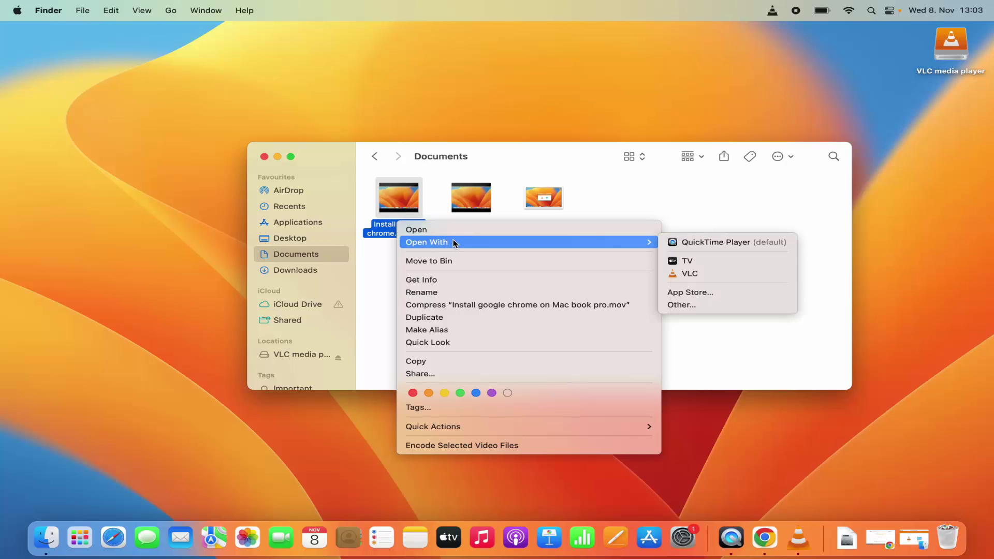
pyautogui.moveTo(634, 244)
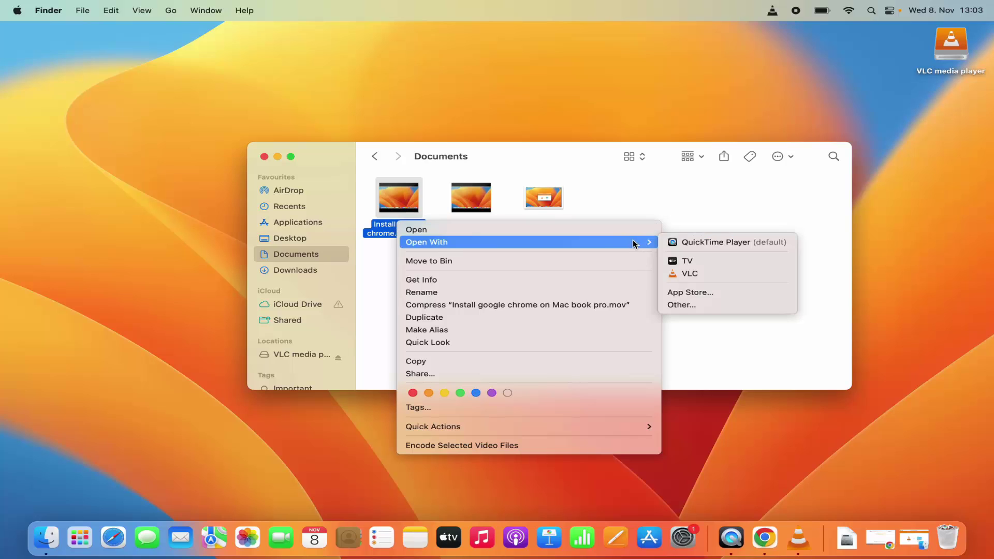
pyautogui.click(689, 275)
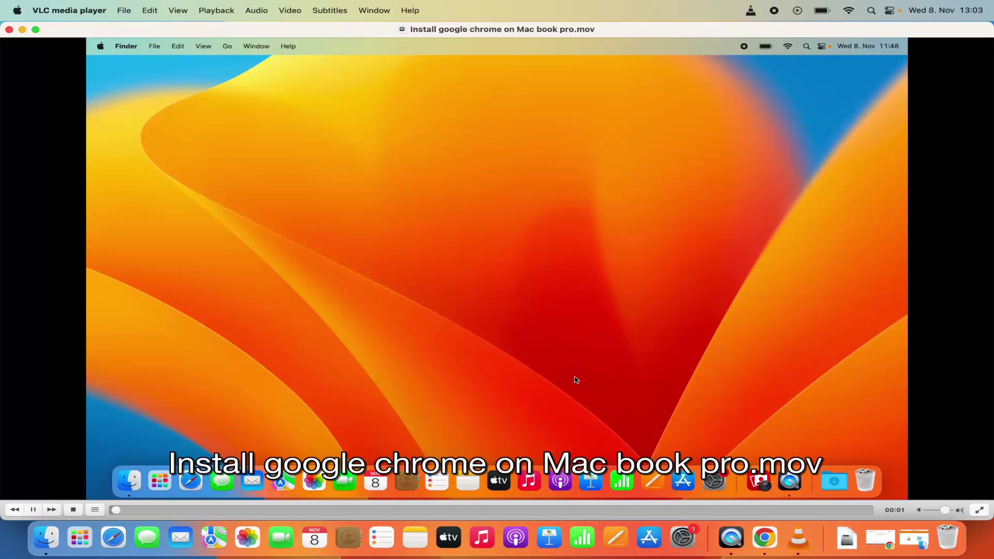
# - Pause the movie at 00:03, then close the VLC player and the Documents window
pyautogui.click(32, 511)
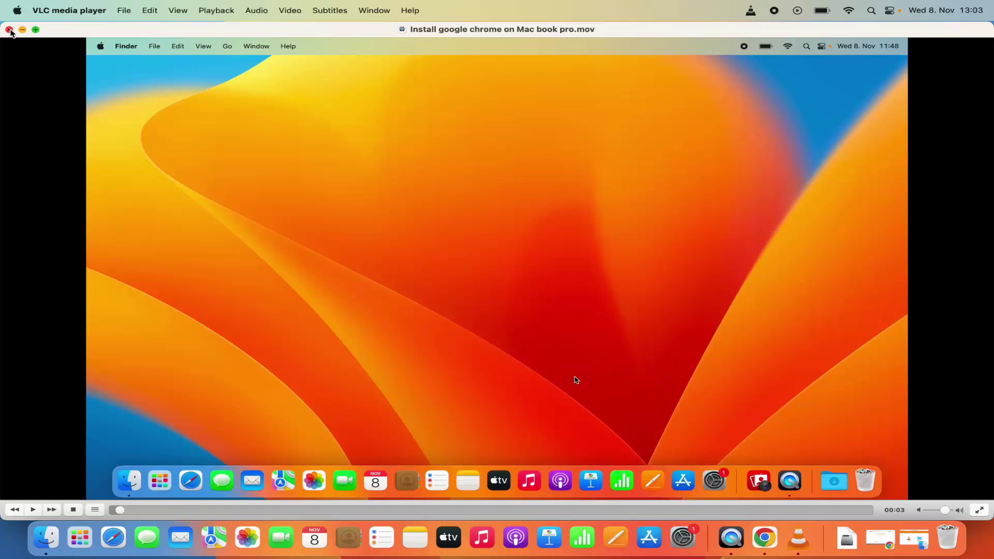
pyautogui.click(10, 29)
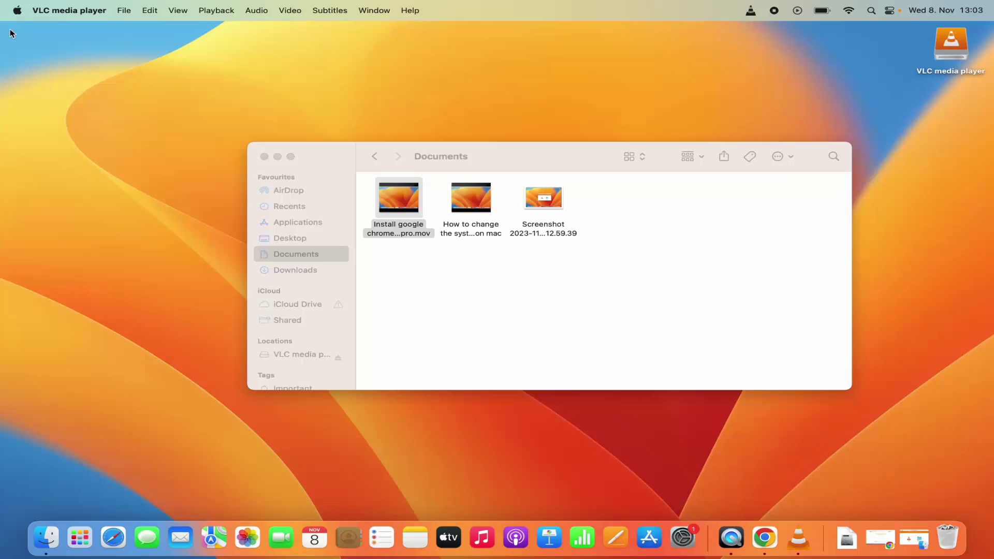
pyautogui.click(264, 157)
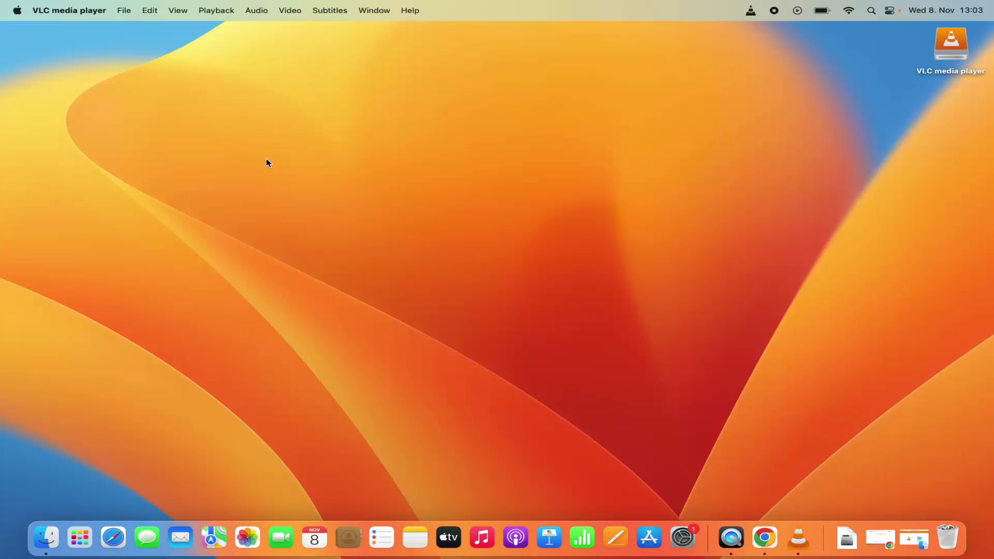